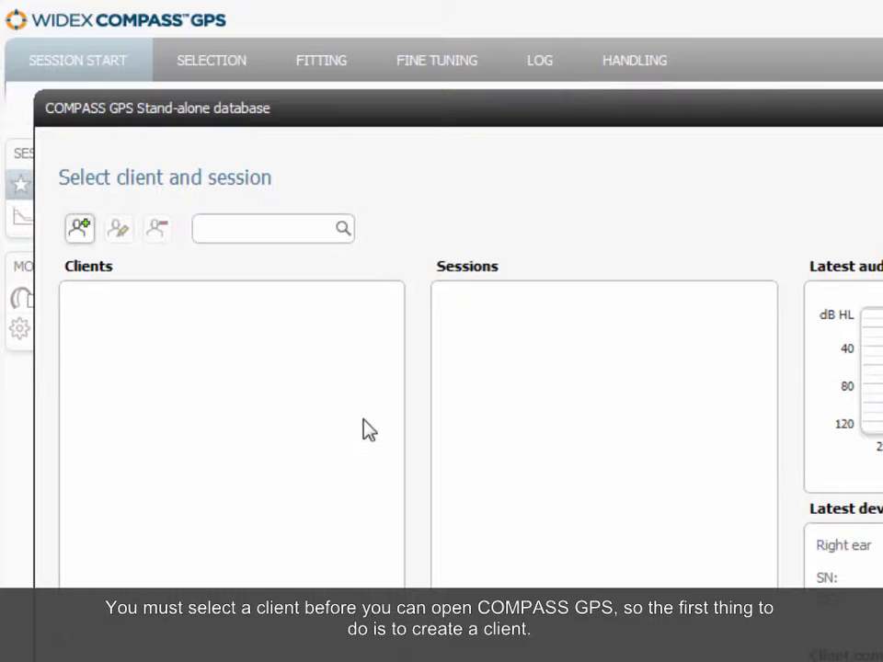
Create a new client record and enter the client's first and last name
click(90, 227)
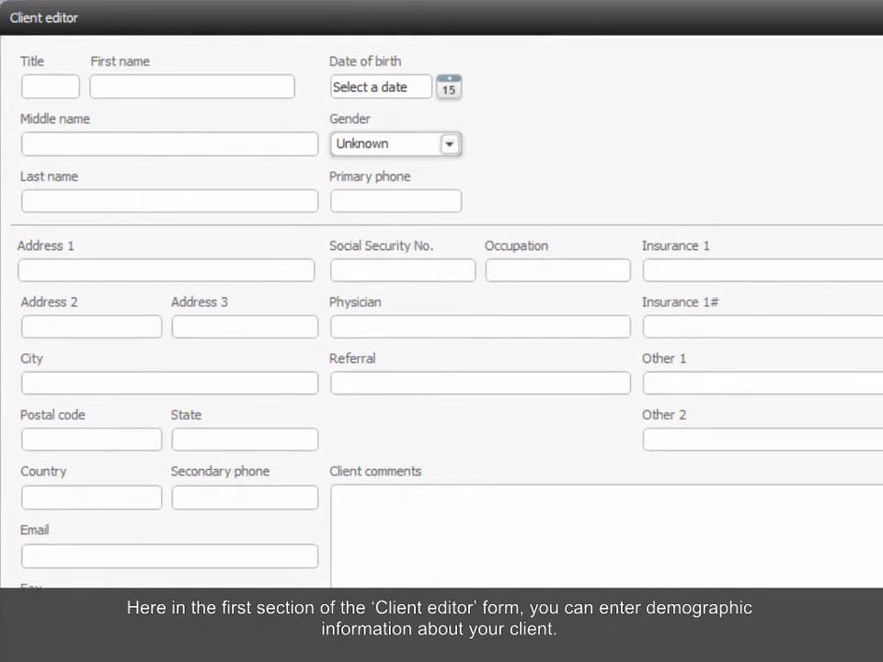
click(97, 87)
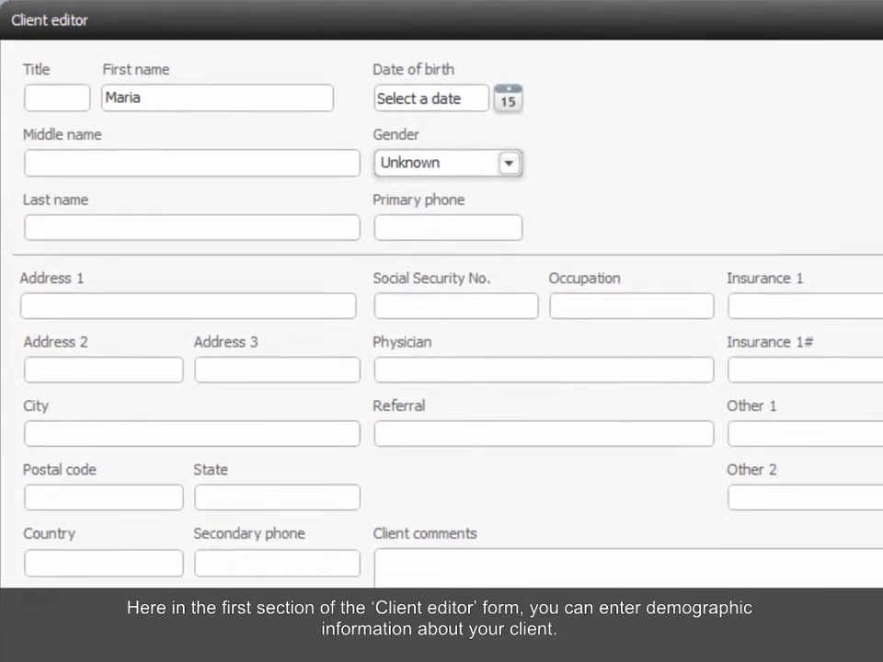
click(56, 232)
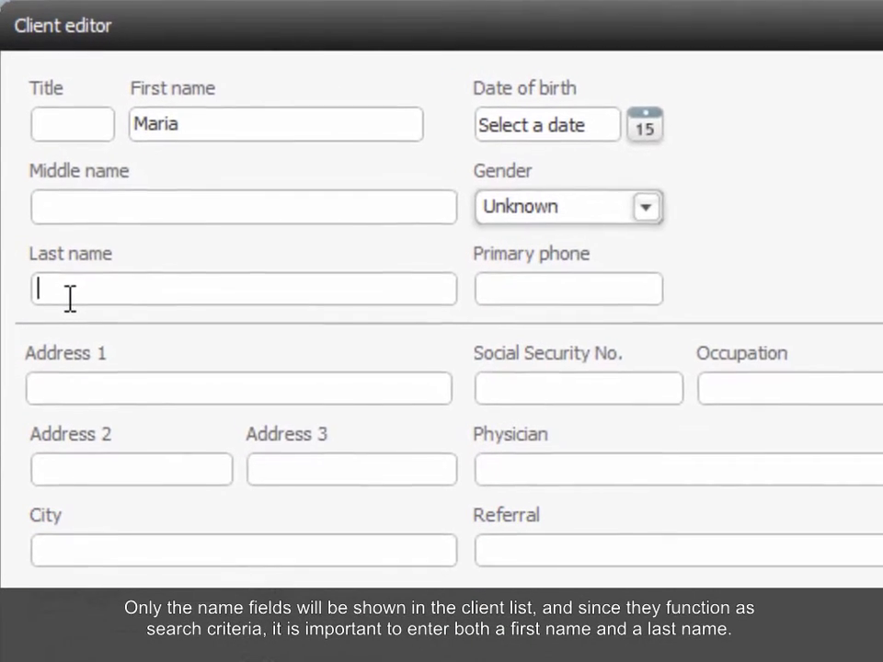
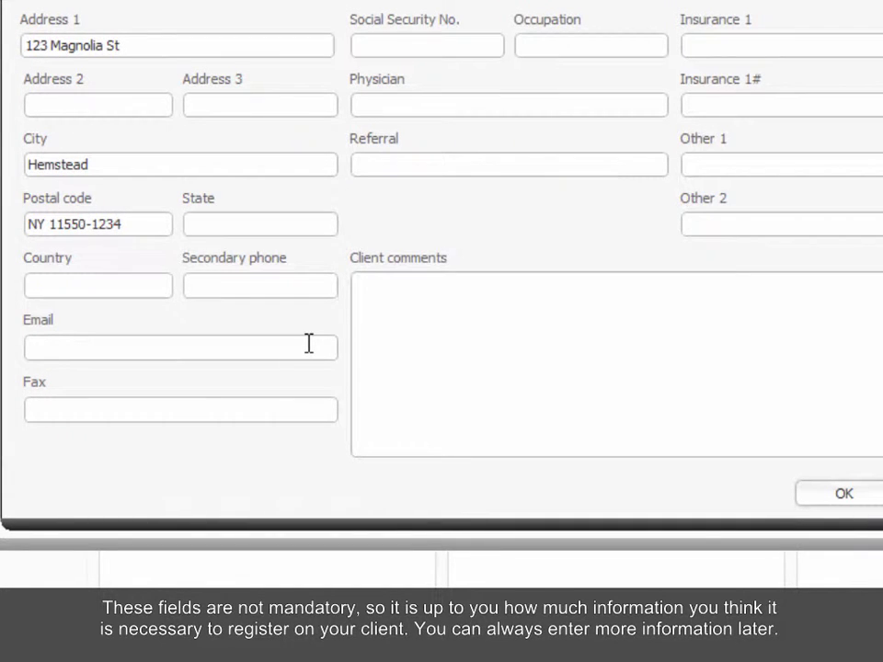
Enter a client comment saying the client prefers instant ear-tips
click(311, 346)
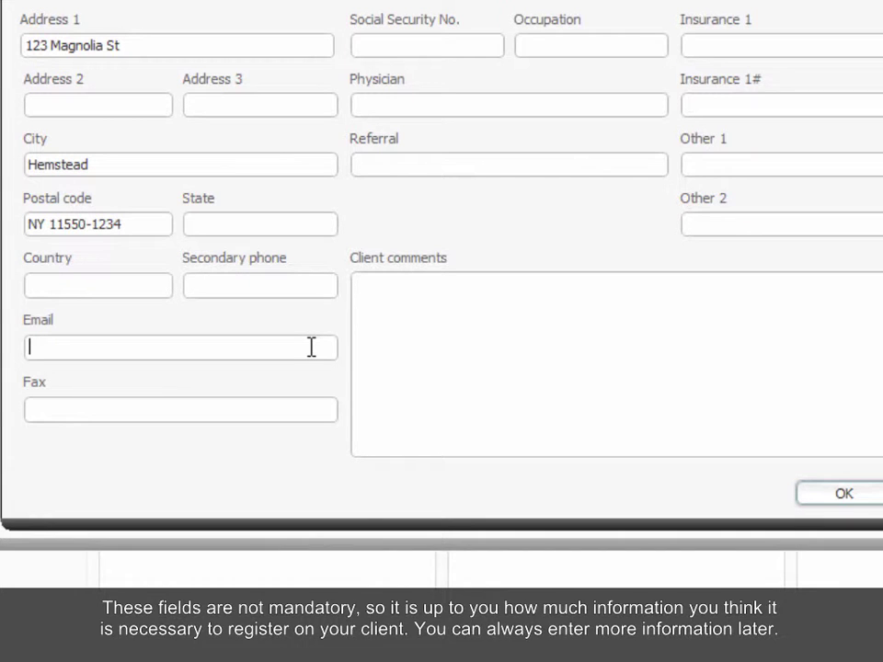
click(421, 301)
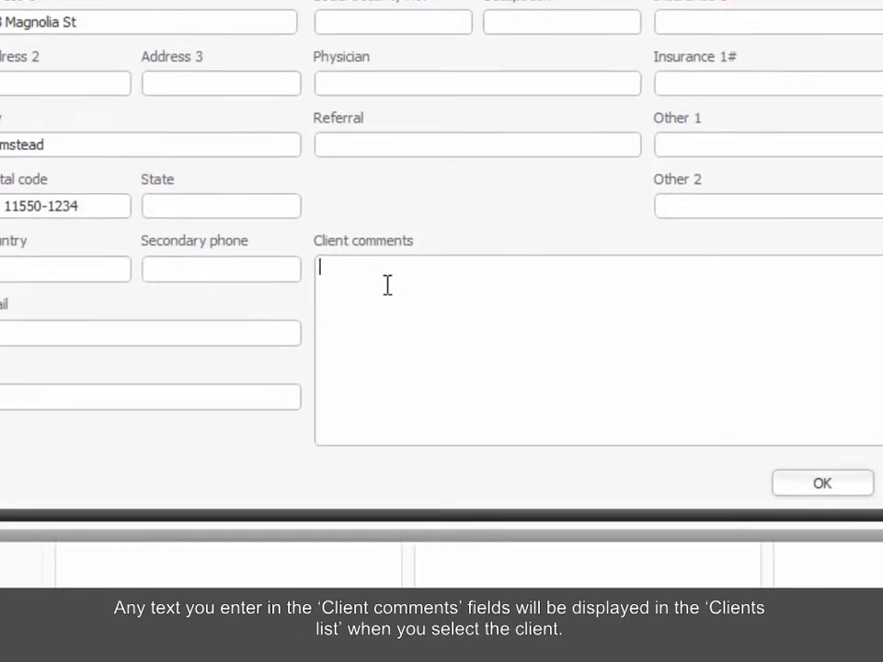
text(Maria prefers instant ear-tips.)
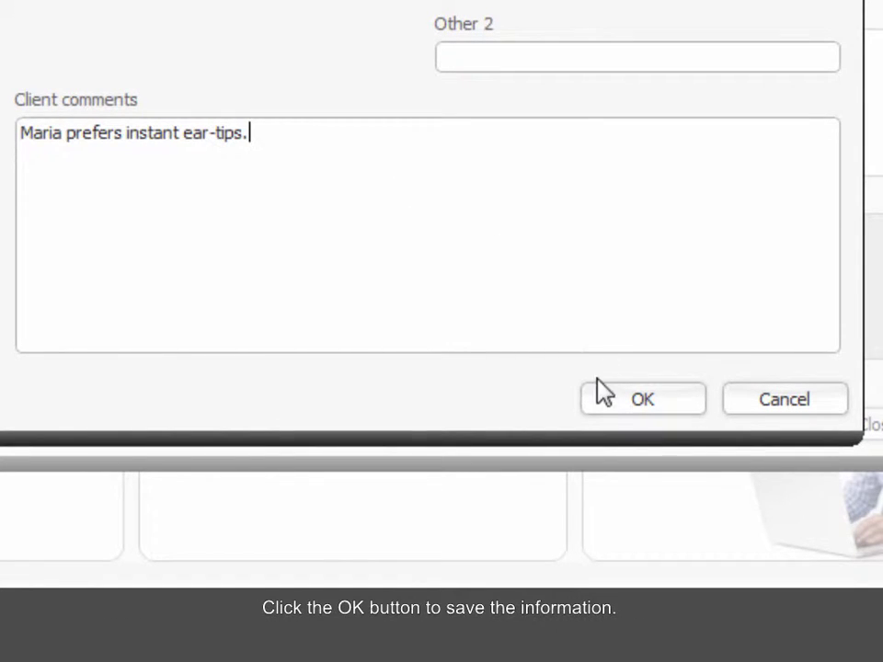
Save the new client, then begin a deletion and decline it with No
click(606, 407)
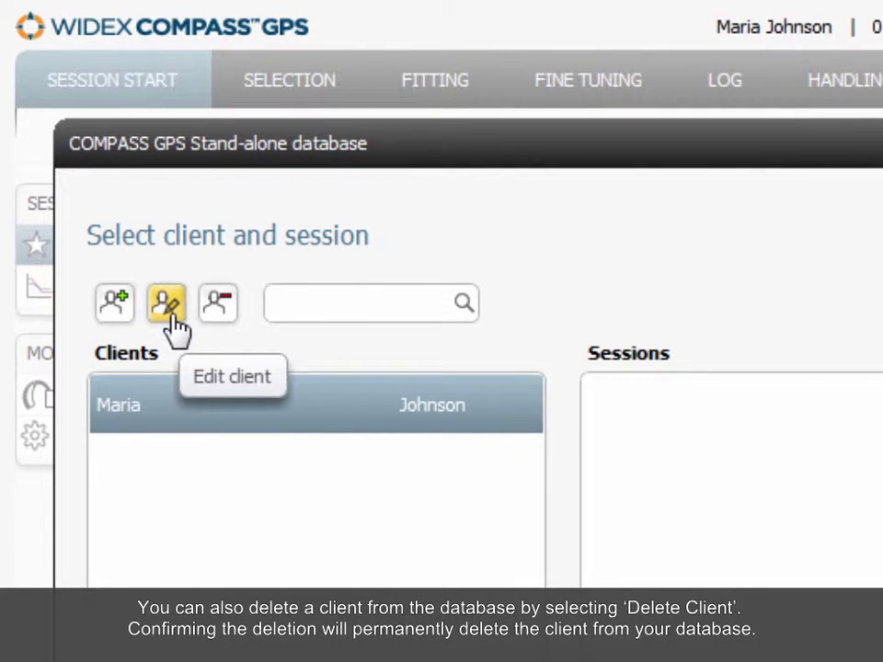
click(224, 318)
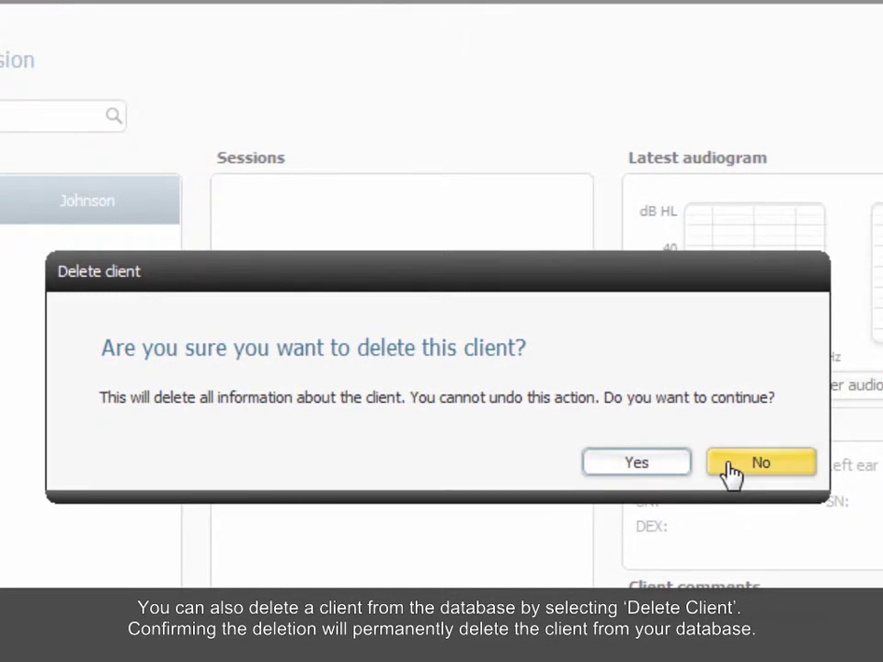
click(731, 471)
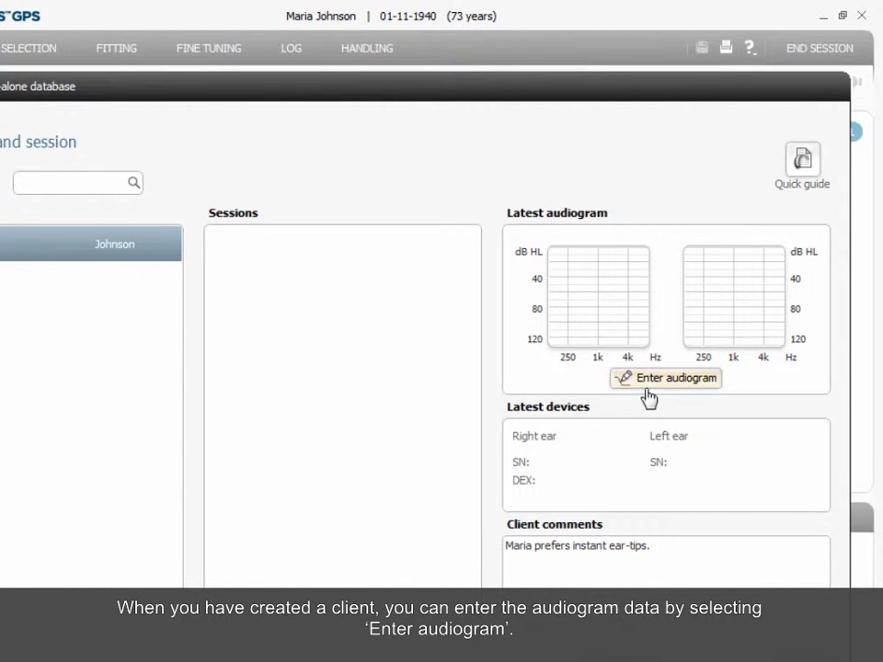
Plot right-ear thresholds: 250 Hz at 30 dB, 500 Hz at 35 dB, 1 kHz corrected to 45 dB HL
click(651, 393)
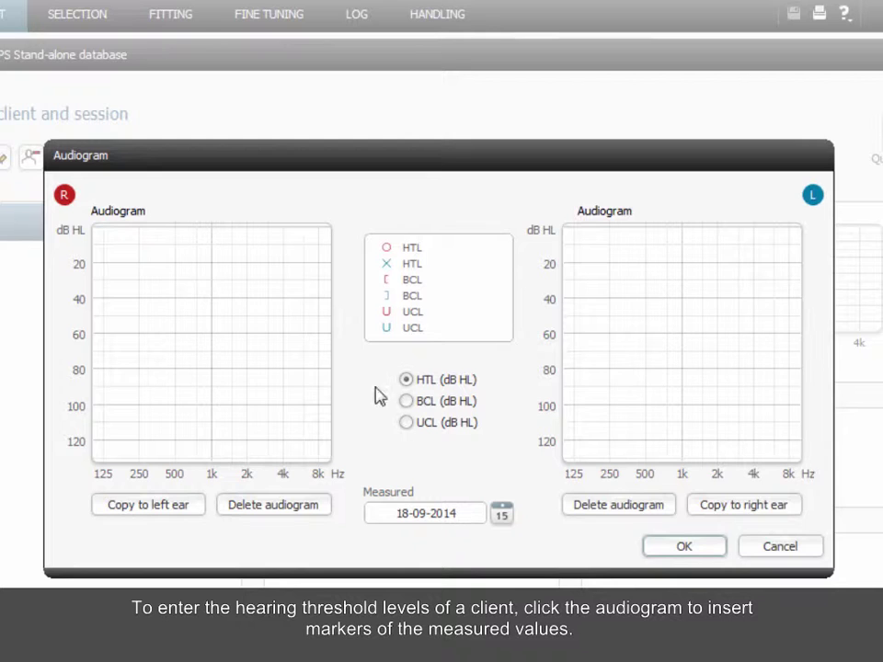
click(138, 281)
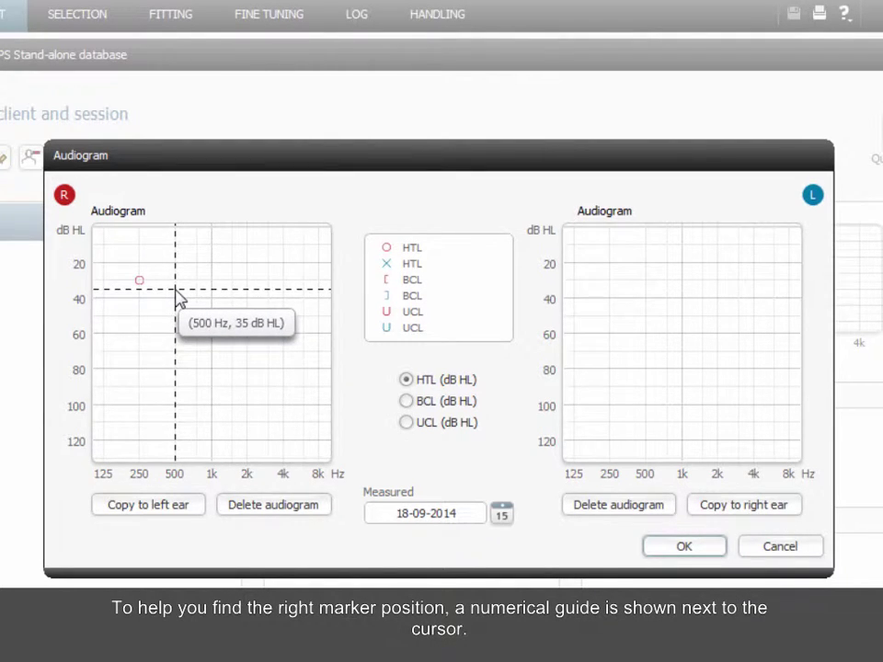
click(175, 289)
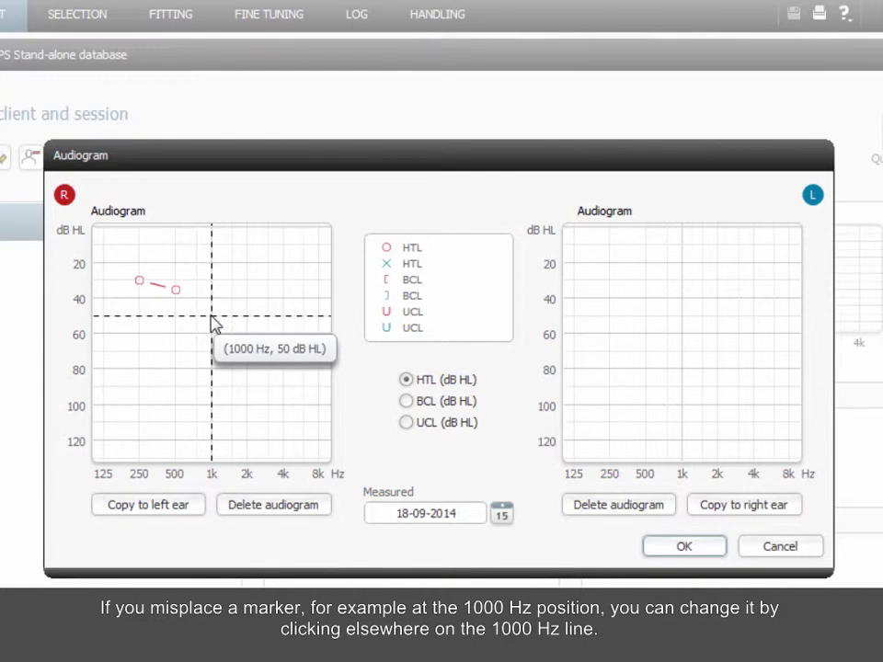
click(212, 317)
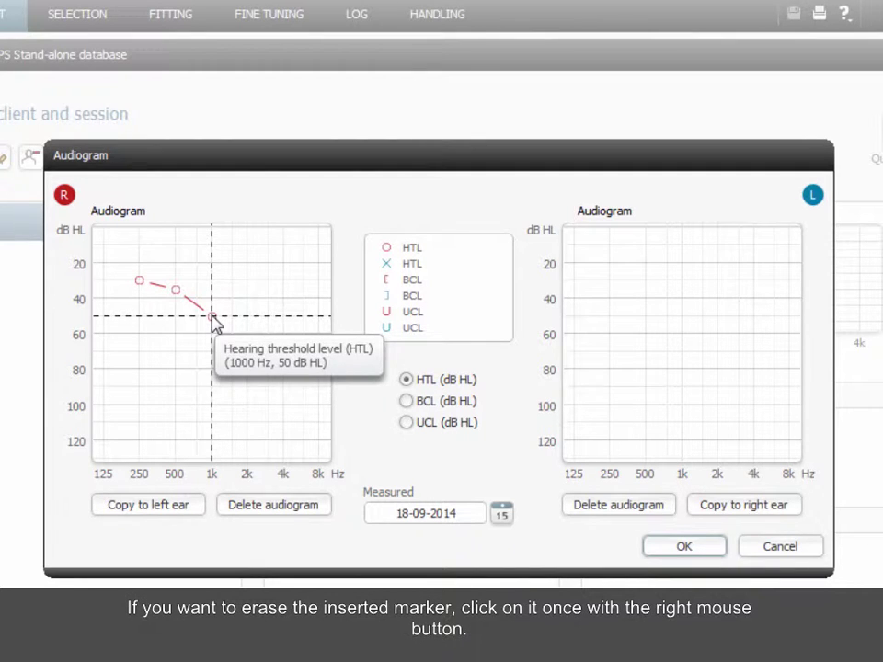
right_click(213, 318)
click(212, 306)
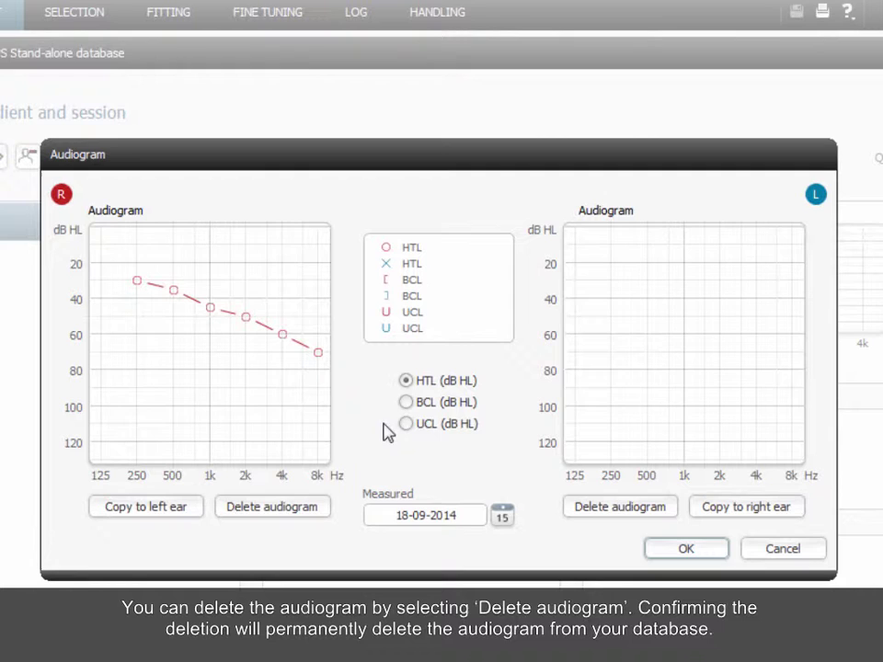
Cancel a right-ear audiogram deletion, copy it to the left ear, and save both
click(324, 521)
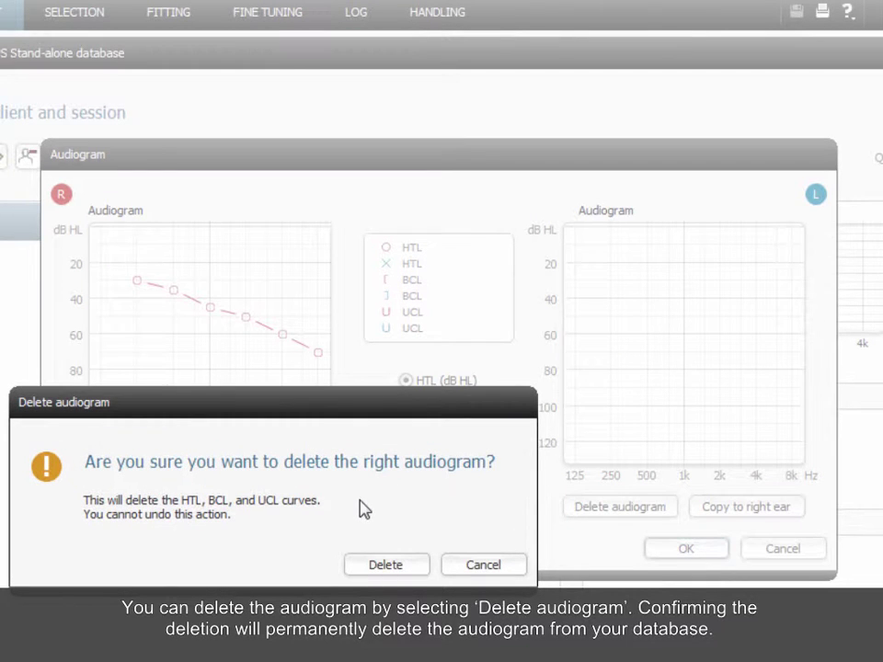
click(457, 566)
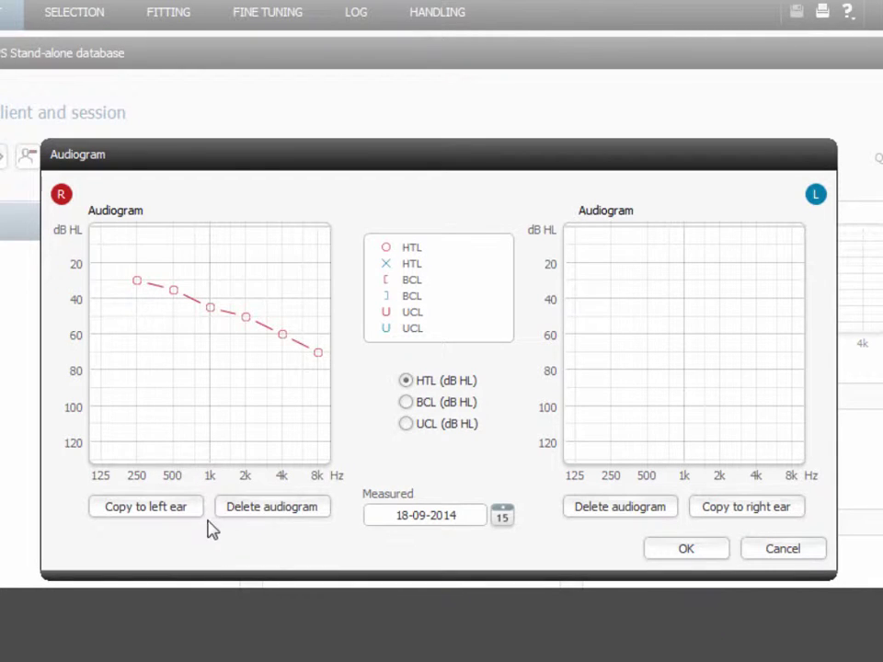
click(131, 508)
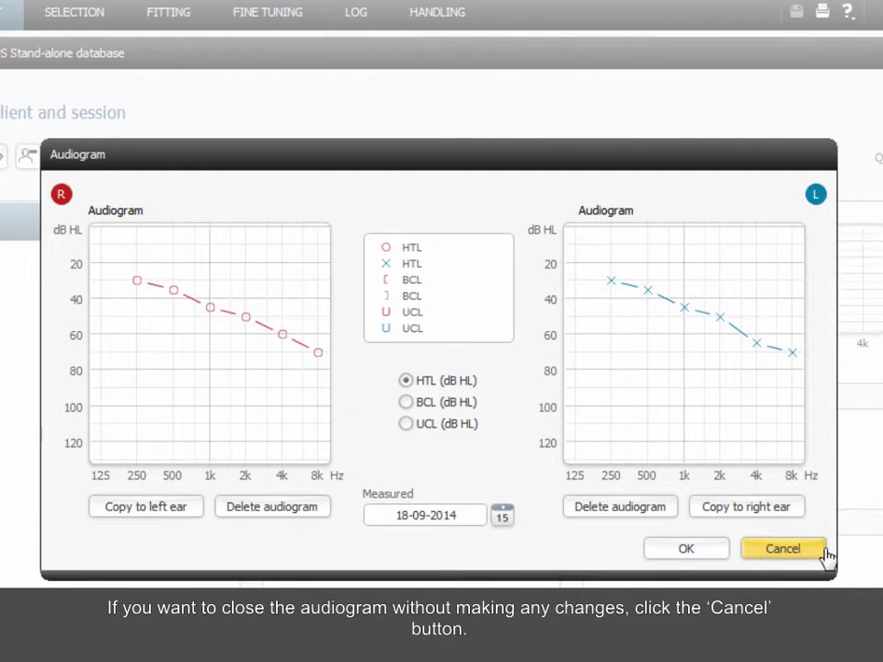
click(722, 555)
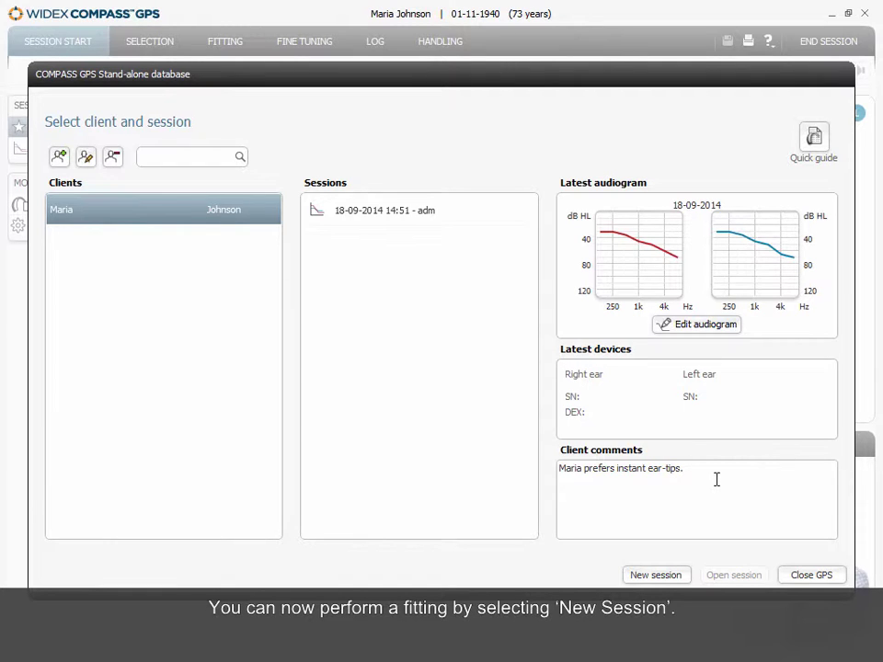
Start a new fitting session, end it, and add the session comment 'First fitting'
click(687, 578)
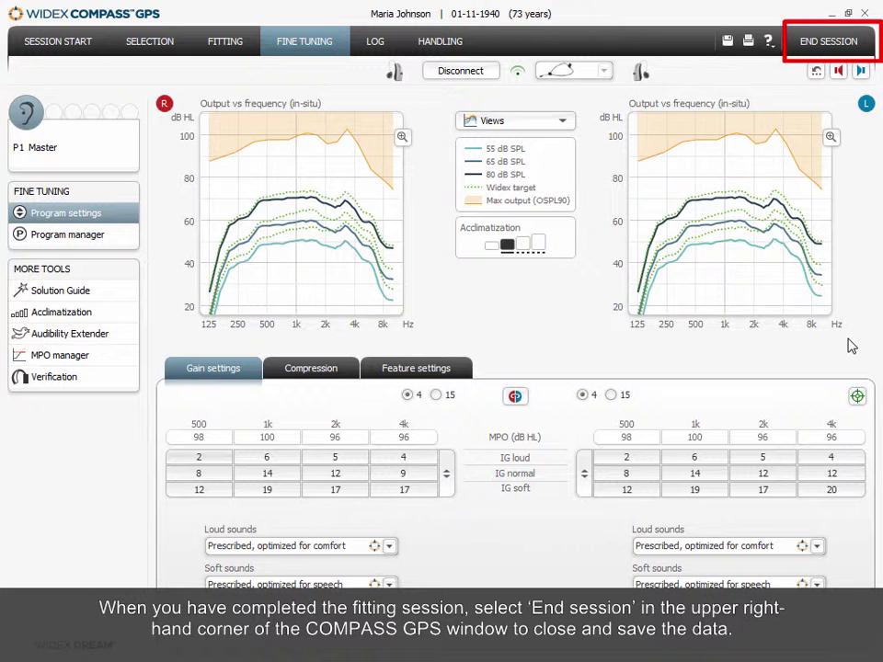
click(844, 46)
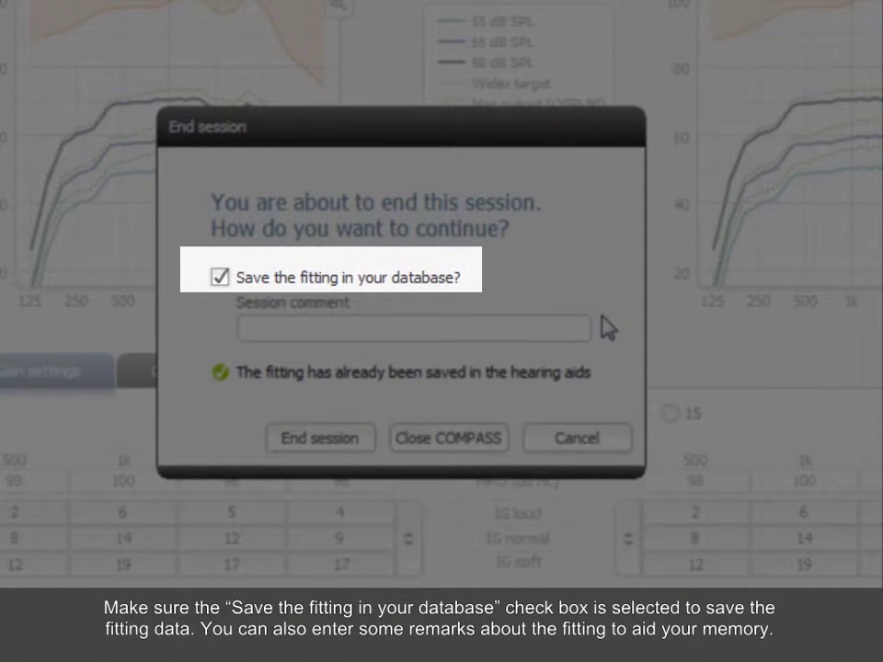
click(559, 327)
text(F)
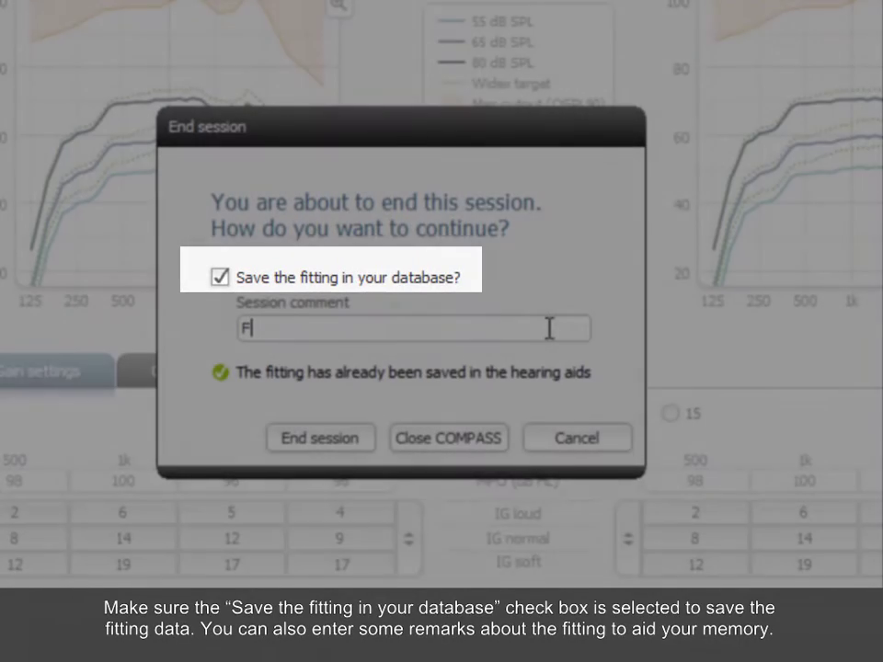
text(irst )
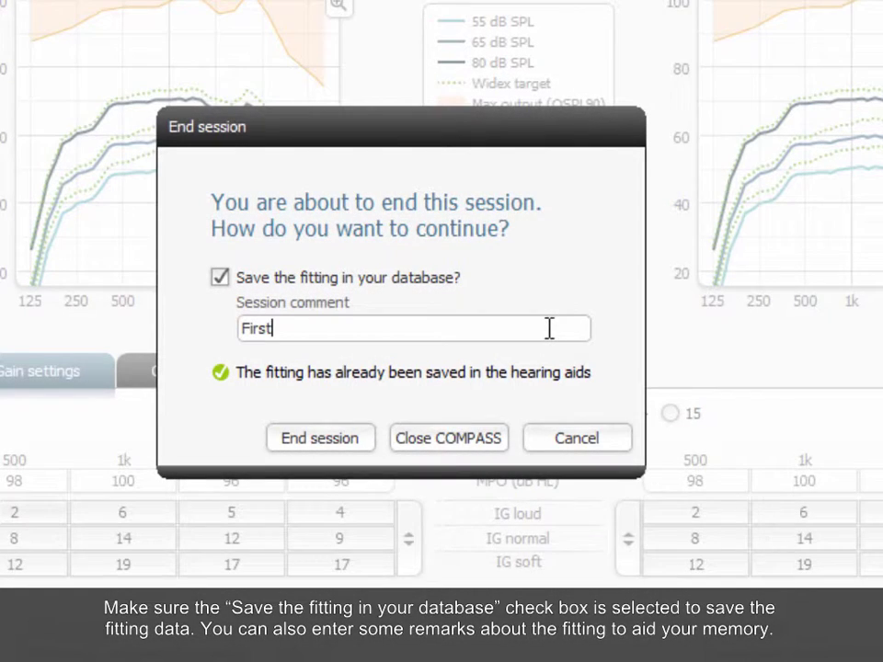
text(fitting)
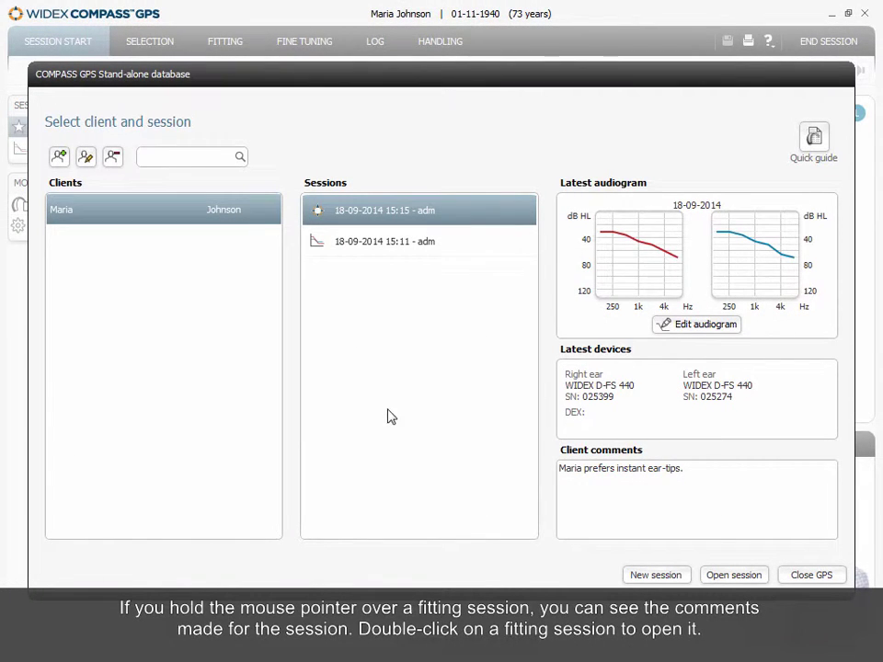
Check the newest session's comment and open that session
mouse_move(483, 219)
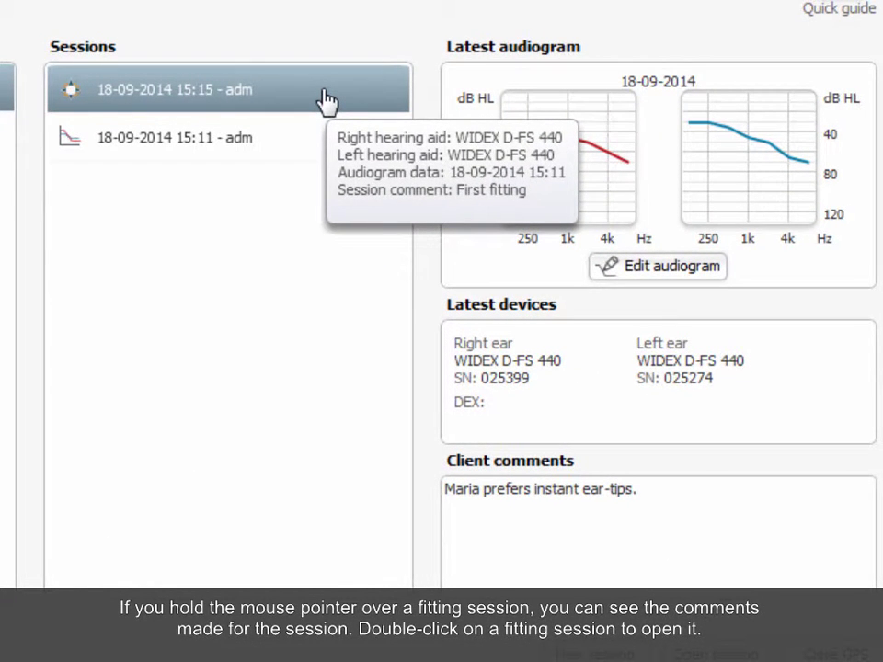
double_click(326, 100)
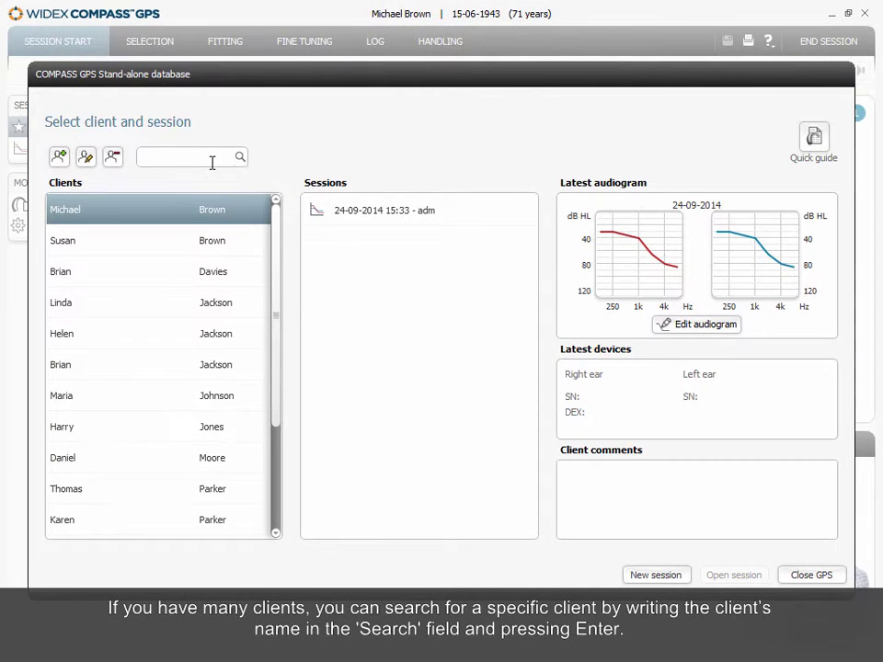
Search the client list for a surname and select a matching client
click(272, 203)
text(jackson)
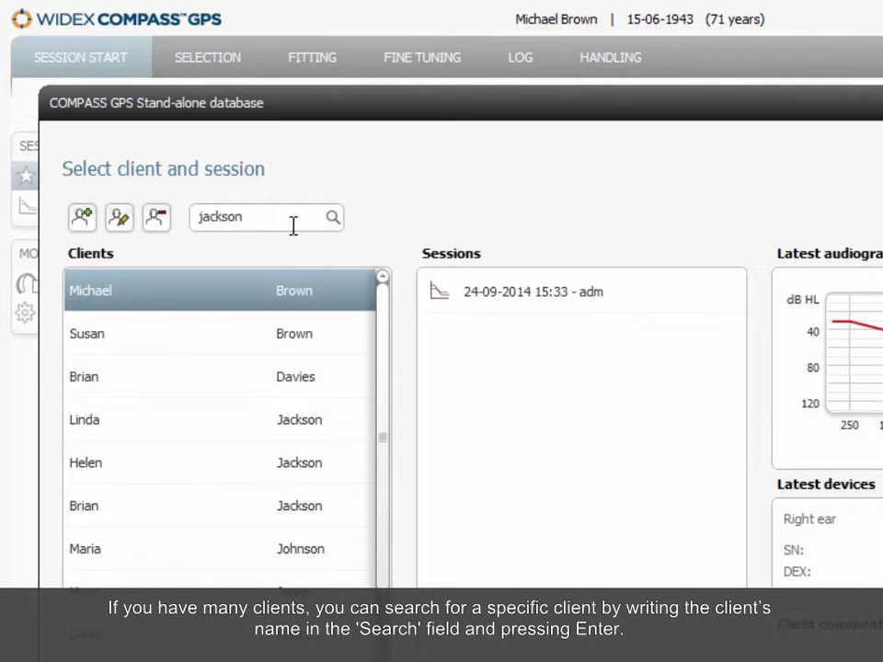
key(Return)
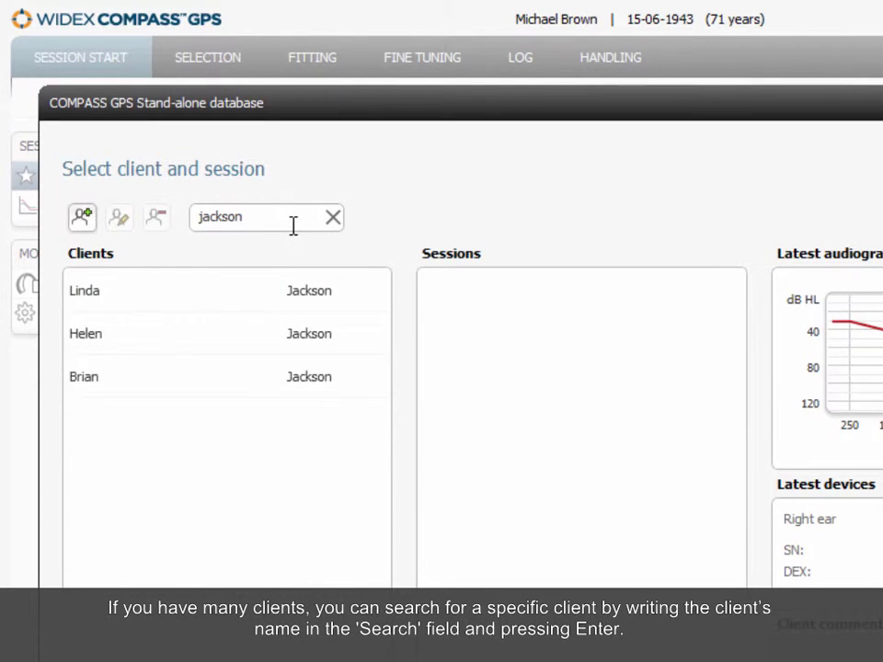
click(213, 369)
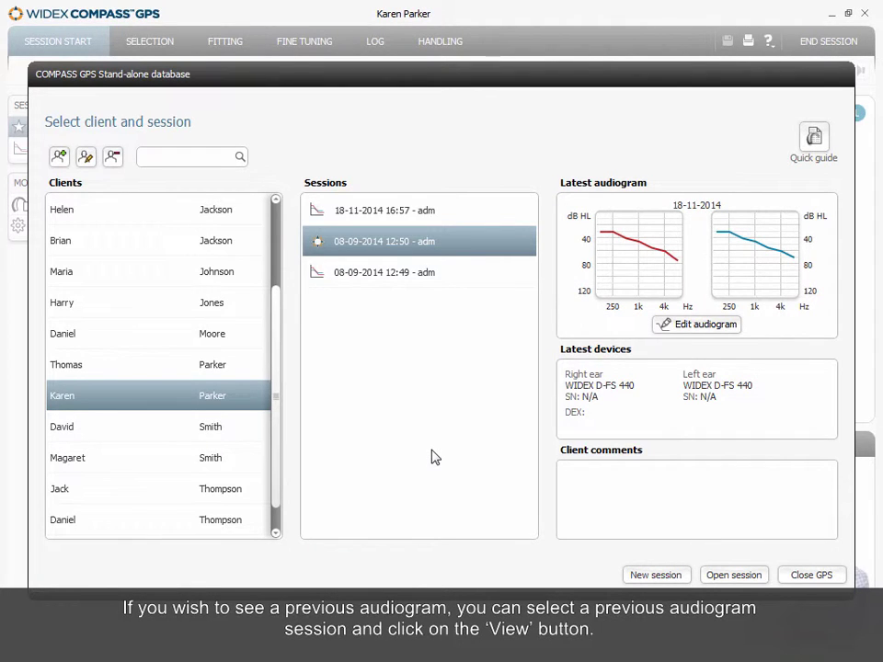
click(477, 288)
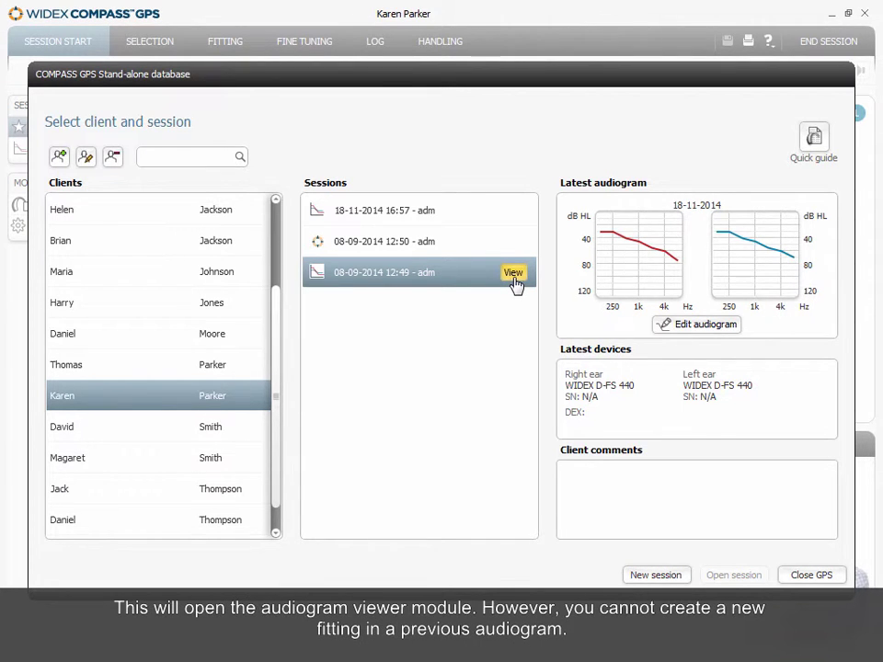
click(514, 280)
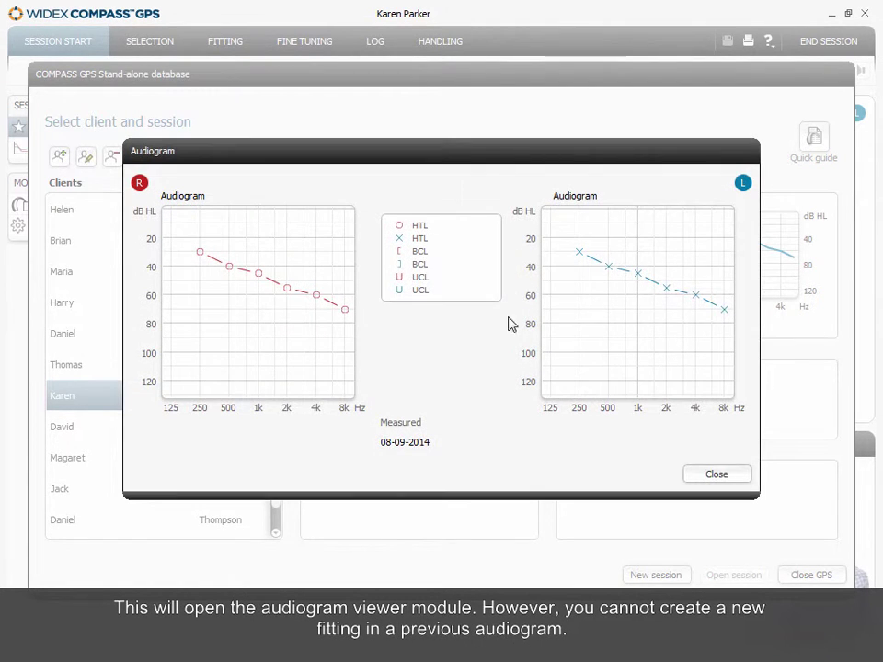
click(692, 475)
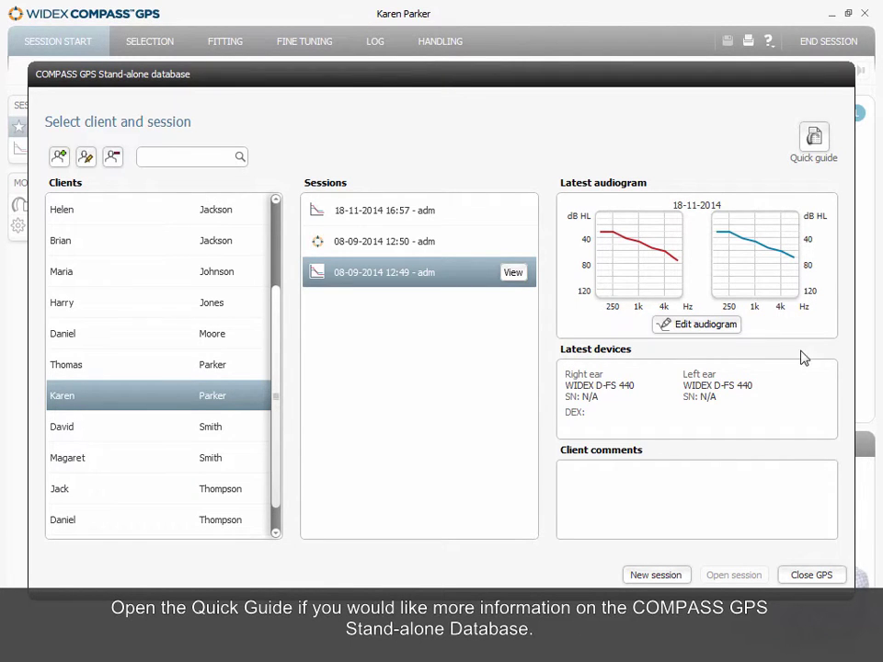
click(817, 152)
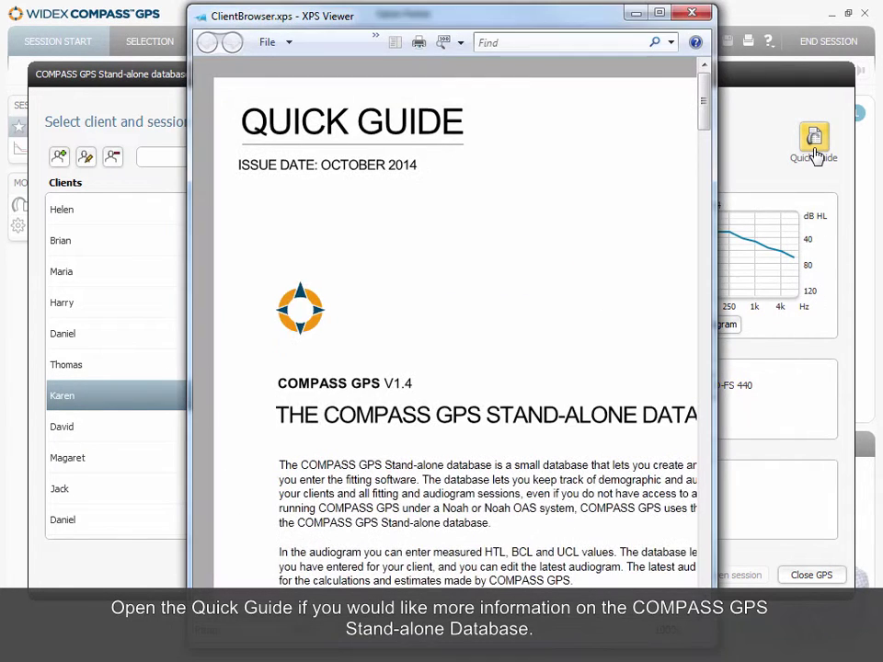